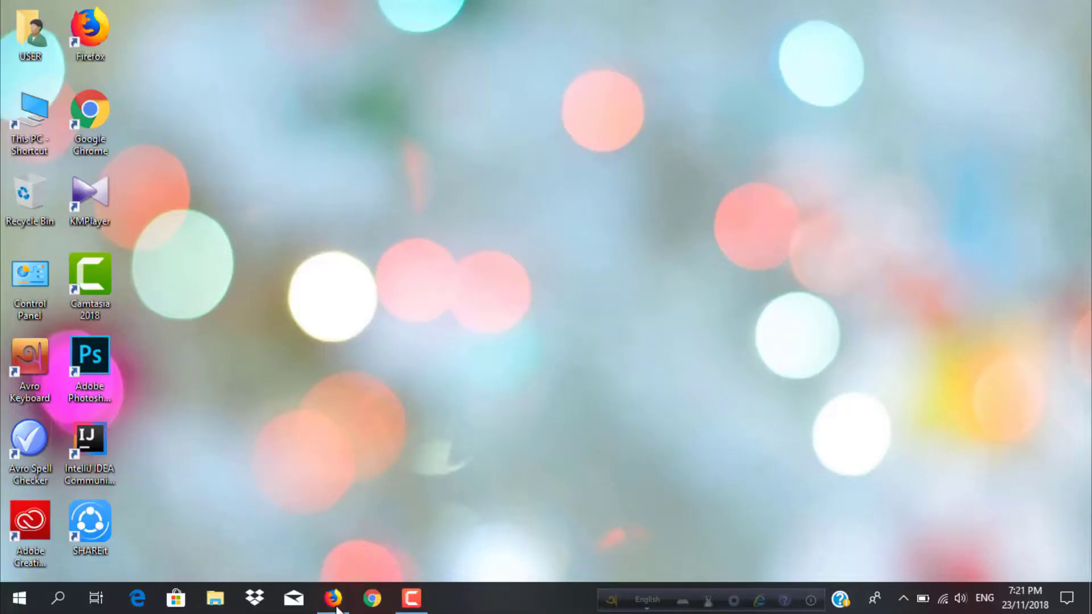
Switch to Firefox, open the Google Play Console site from the search results, and dismiss the browser update notice
left_click(335, 598)
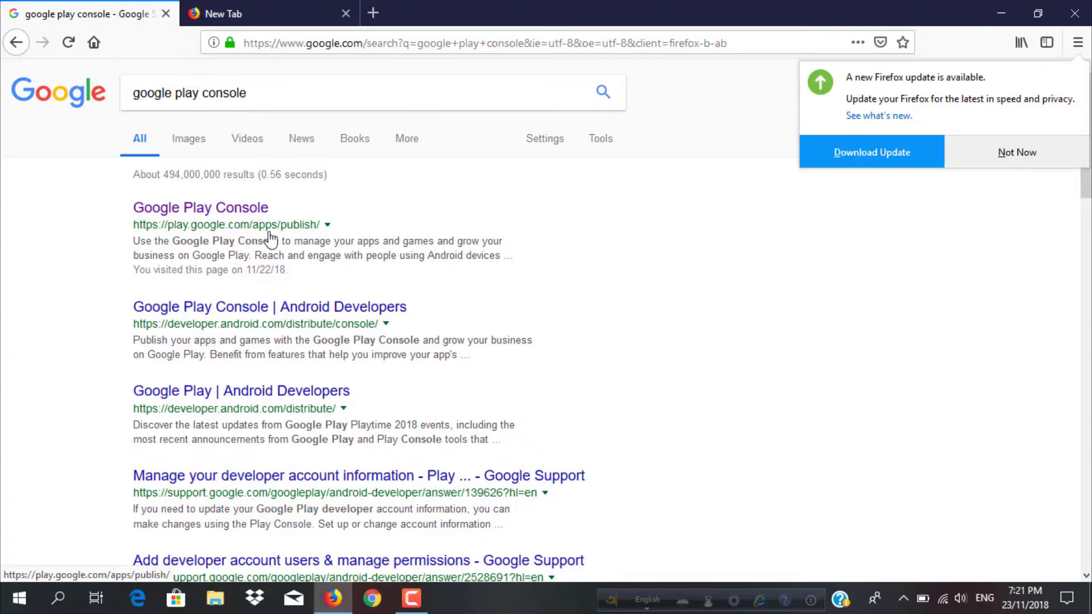
left_click(194, 217)
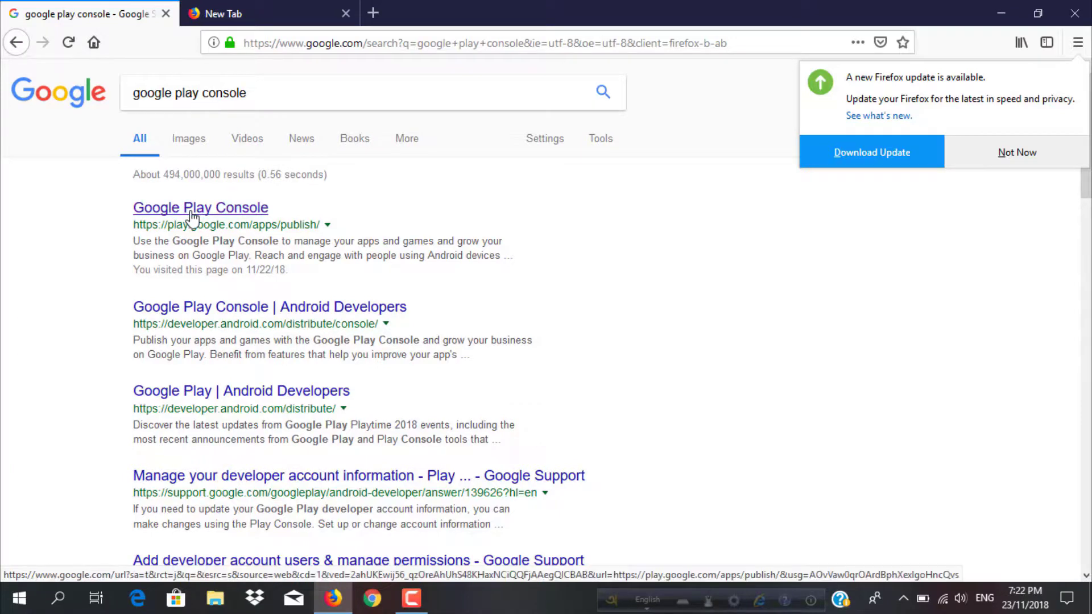
left_click(1007, 165)
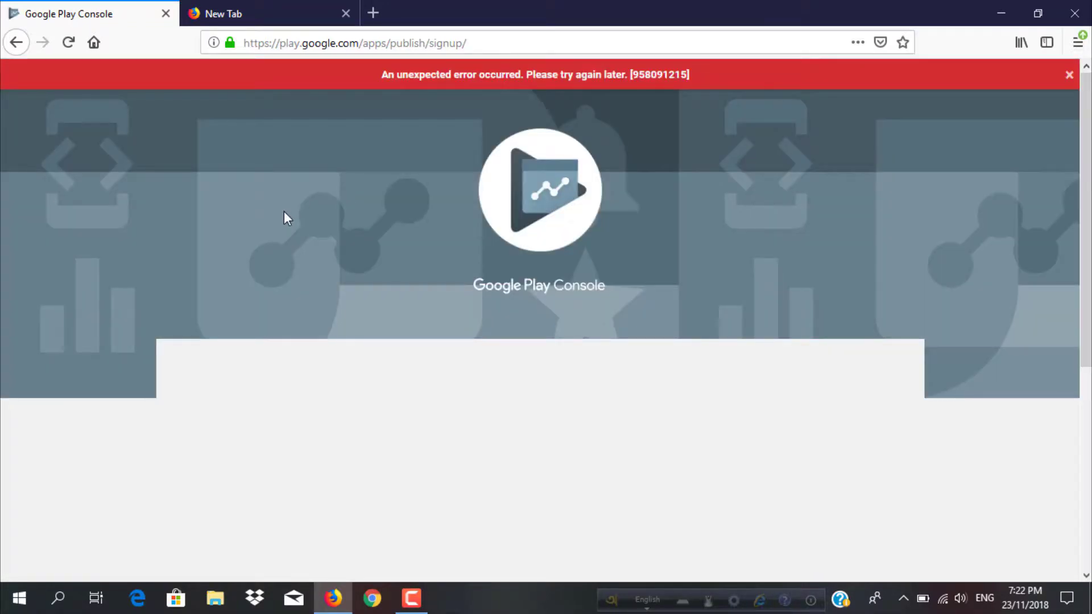
Accept the Google Play Developer distribution agreement for the signed-in account and continue to payment
scroll(284, 216, "down", 3)
scroll(267, 244, "down", 3)
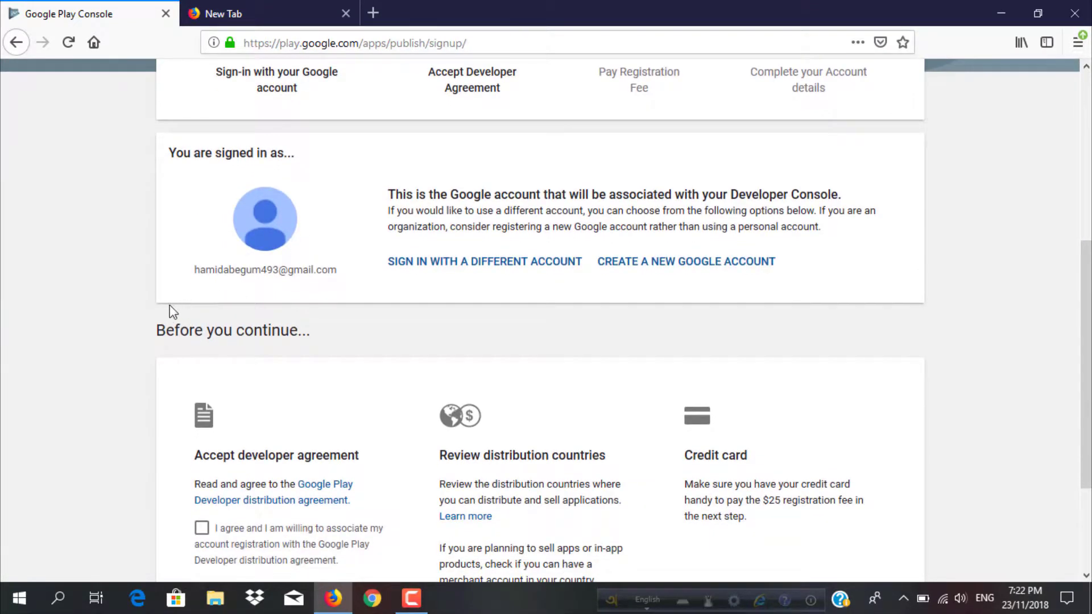
scroll(171, 308, "down", 3)
scroll(171, 308, "up", 7)
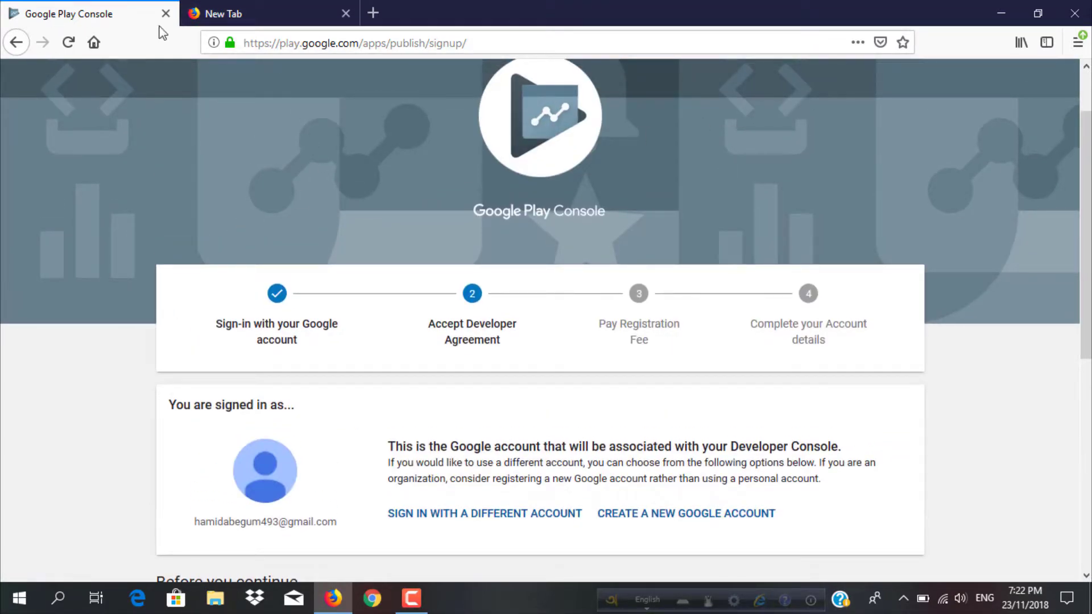
scroll(198, 227, "down", 3)
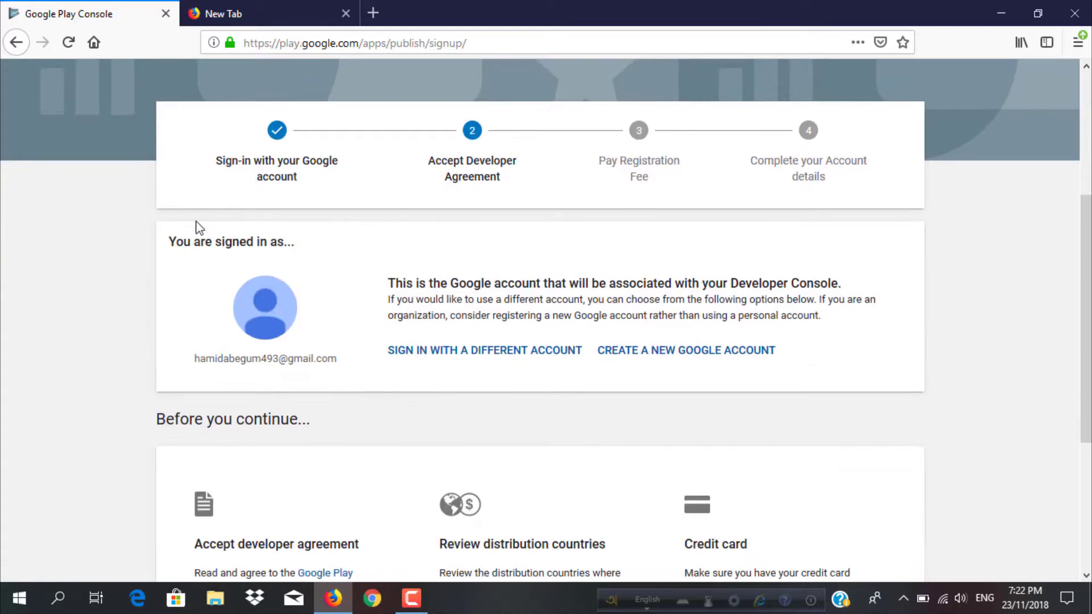
scroll(161, 310, "up", 3)
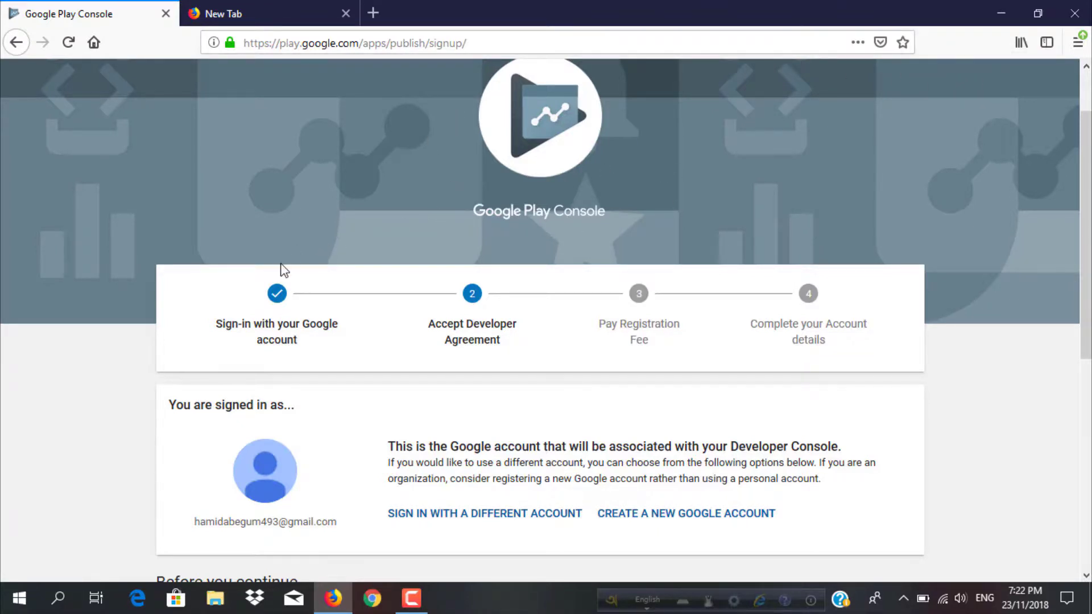
scroll(283, 269, "down", 4)
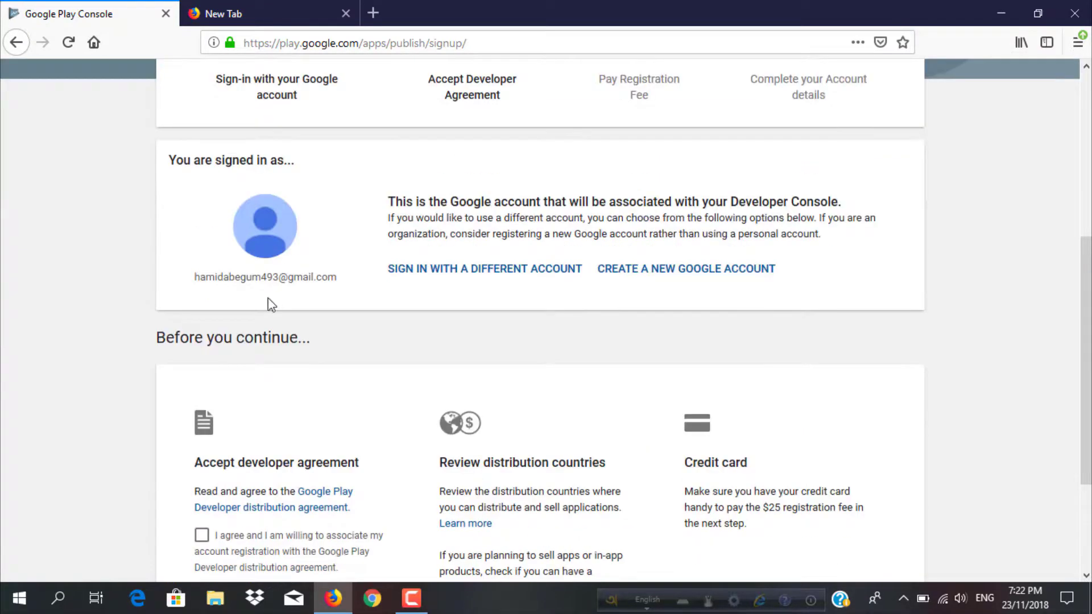
left_click(202, 535)
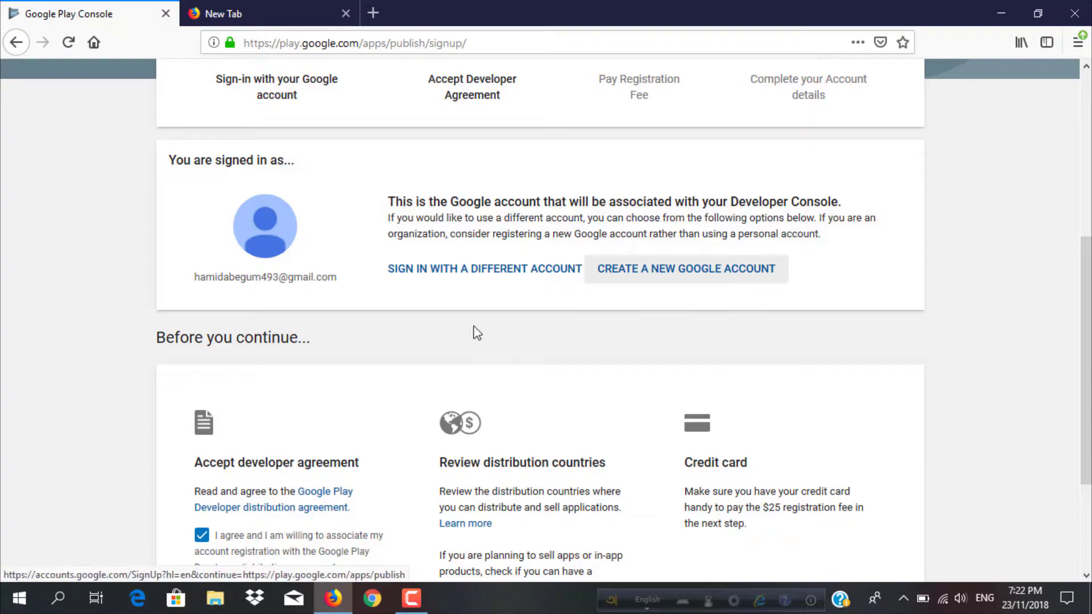
scroll(370, 348, "down", 3)
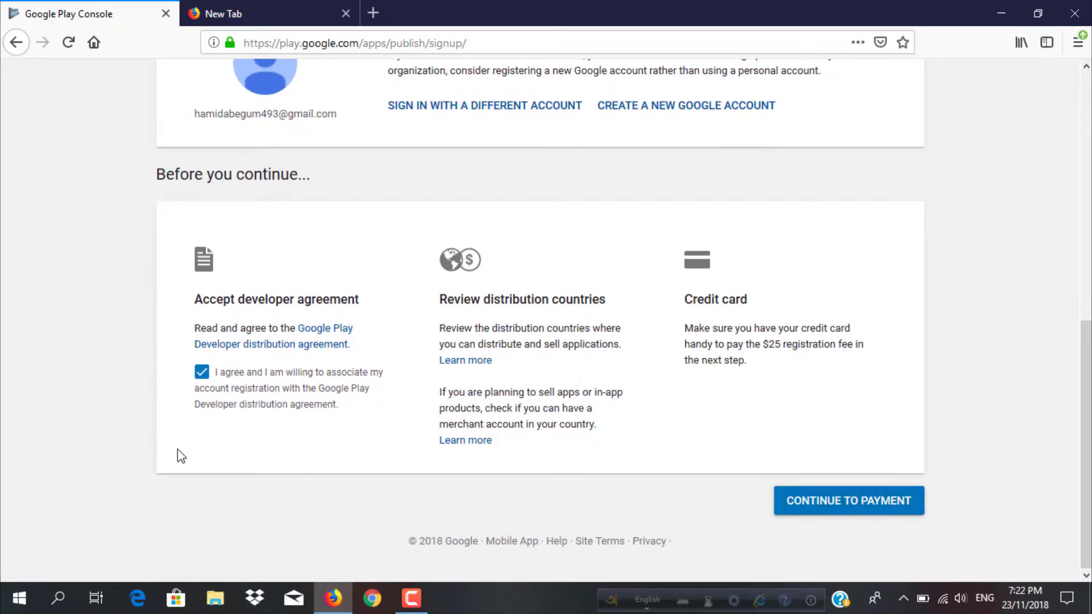
left_click(850, 500)
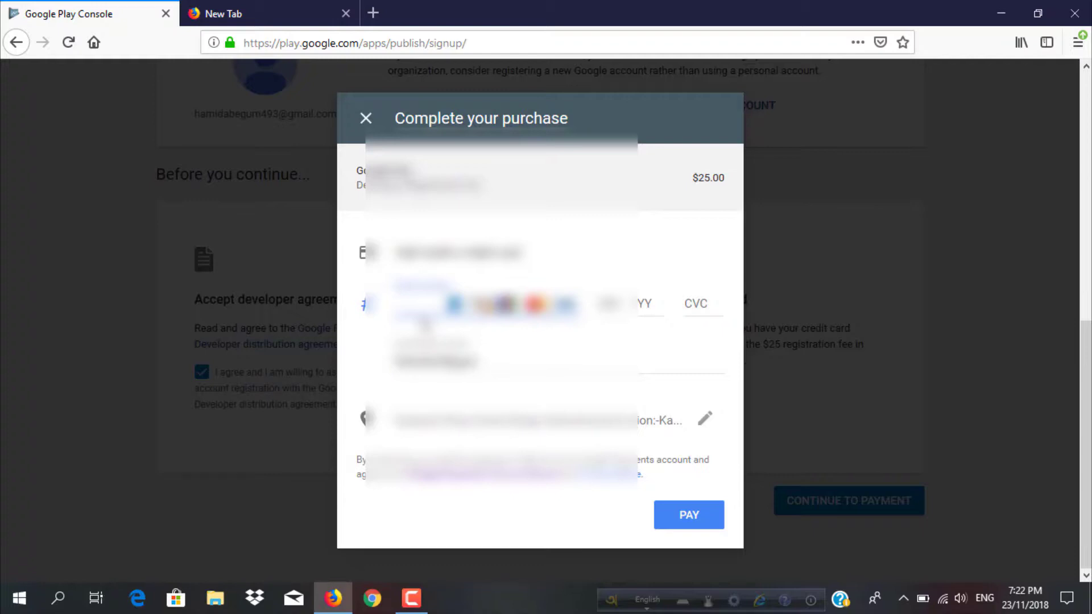
Submit the $25.00 developer registration fee payment with the card details in the purchase form
left_click(411, 598)
left_click(1016, 529)
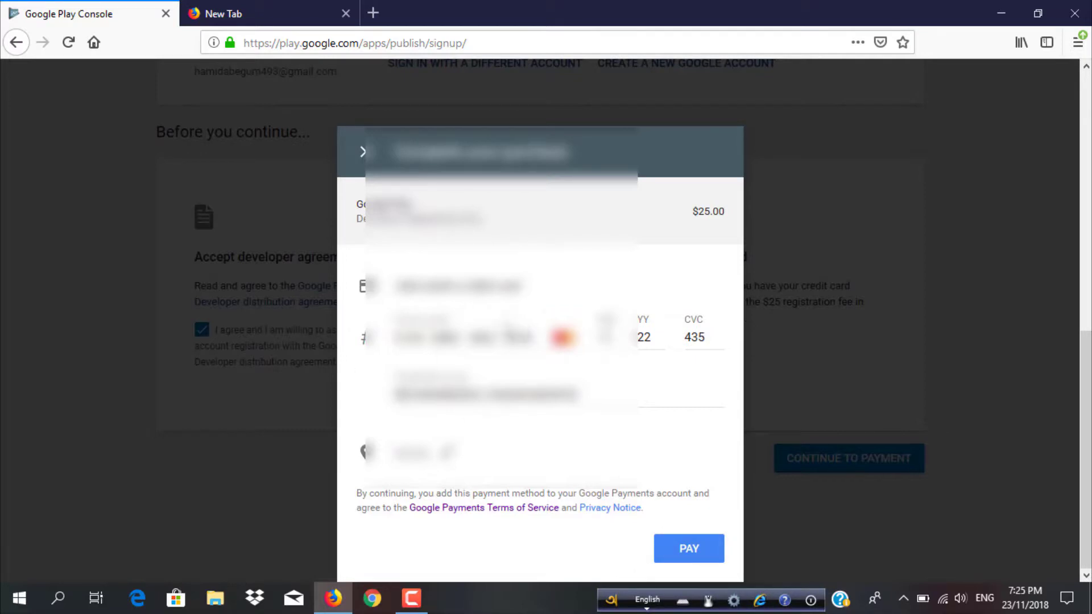
left_click(685, 550)
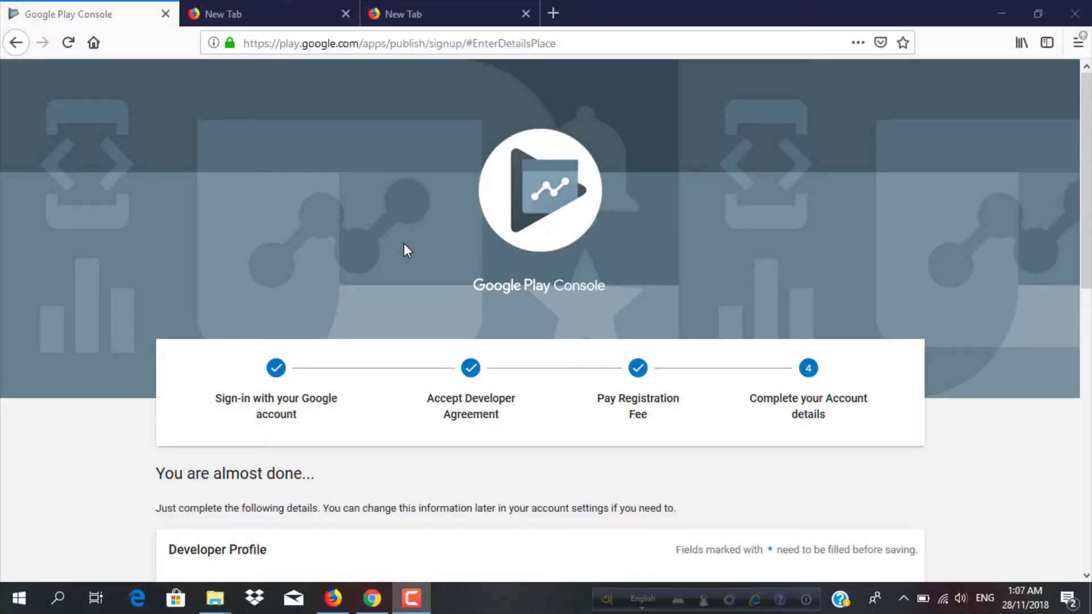
Review the developer profile fields and email preferences required to complete the account details
scroll(408, 246, "down", 10)
scroll(364, 250, "up", 6)
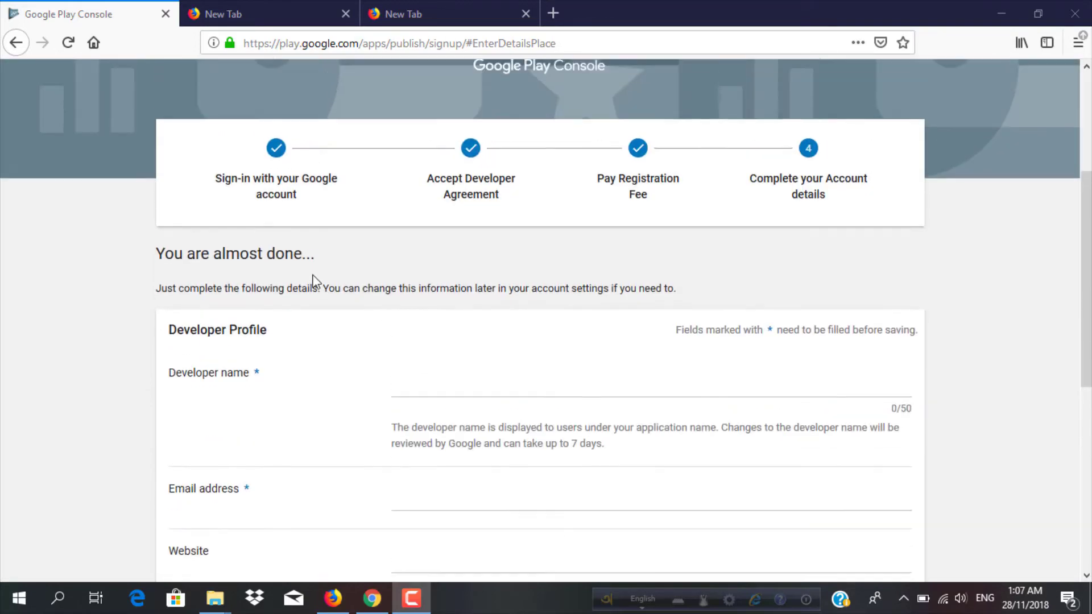
scroll(262, 267, "down", 3)
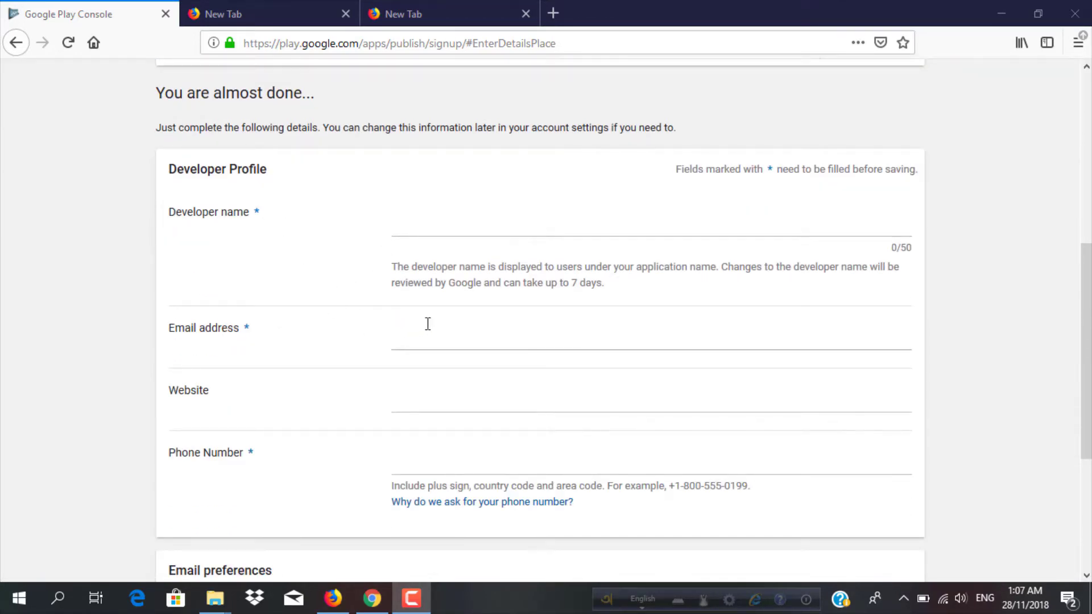
scroll(296, 401, "down", 3)
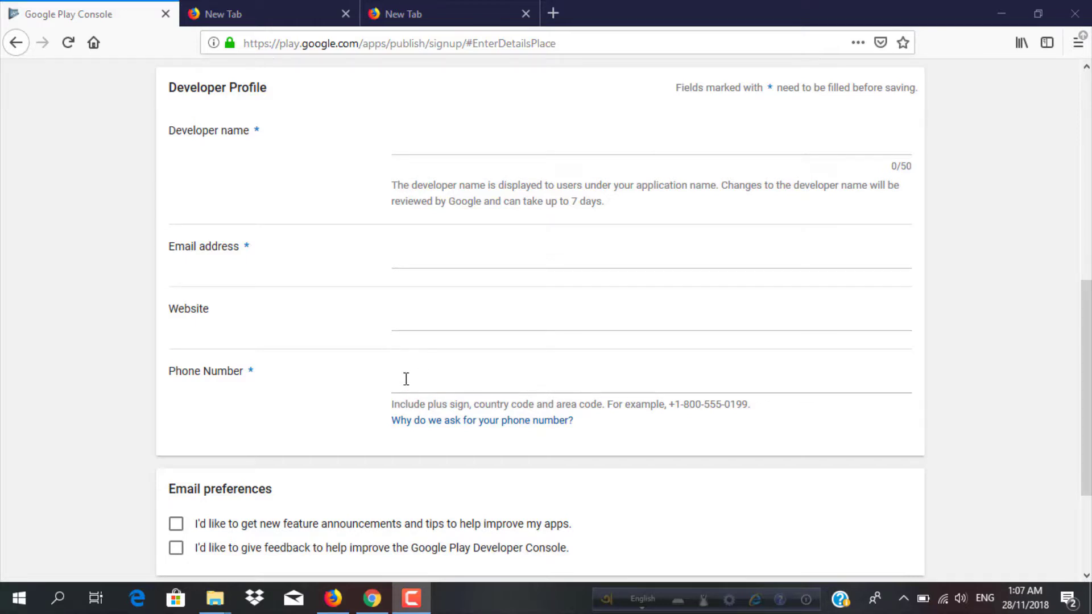
scroll(404, 378, "down", 5)
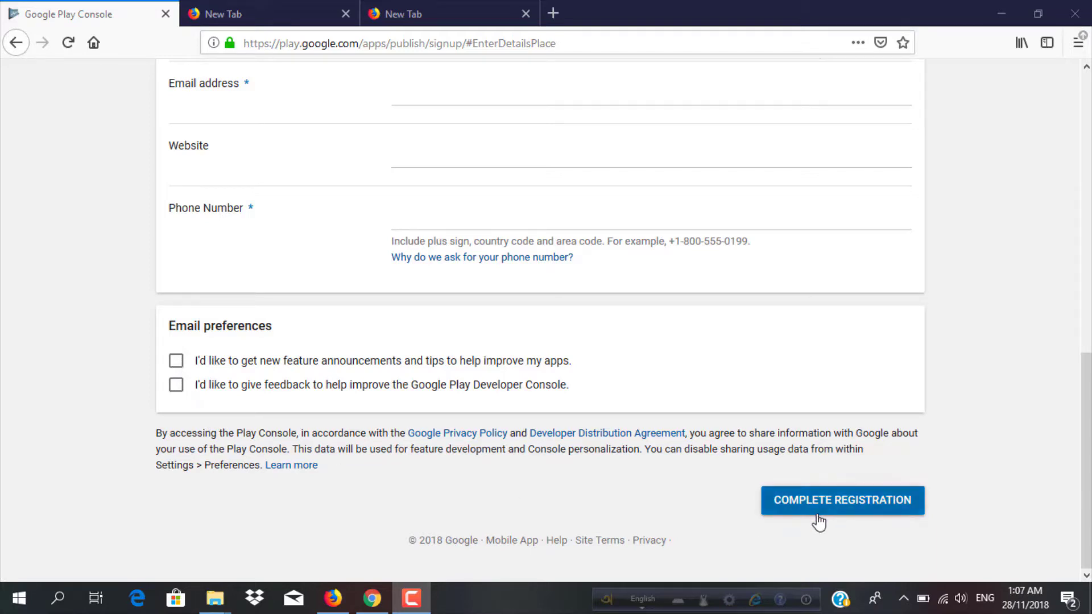
scroll(677, 514, "up", 5)
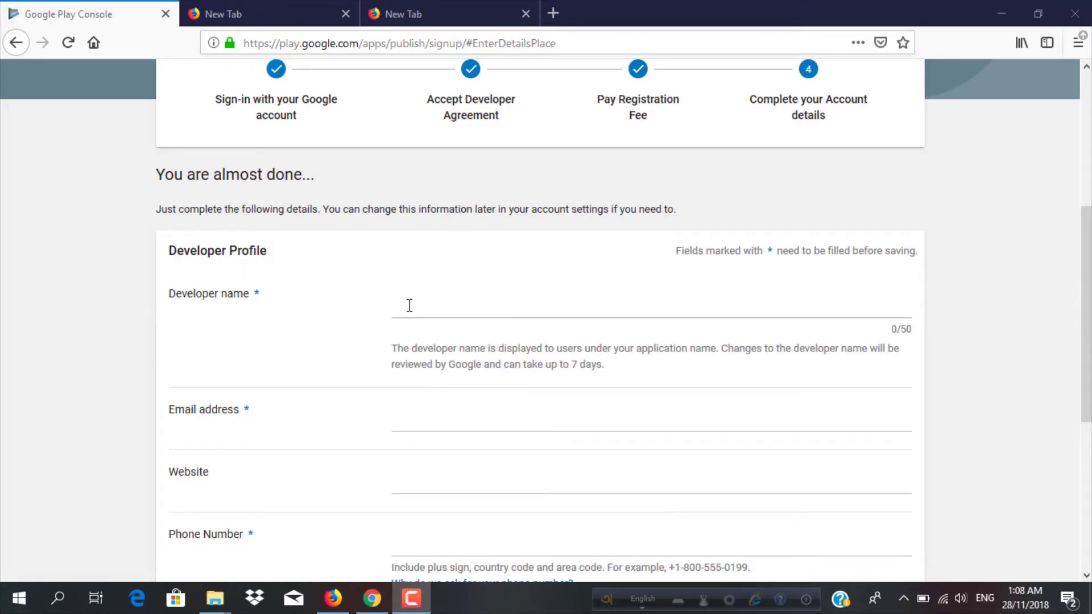
left_click(411, 599)
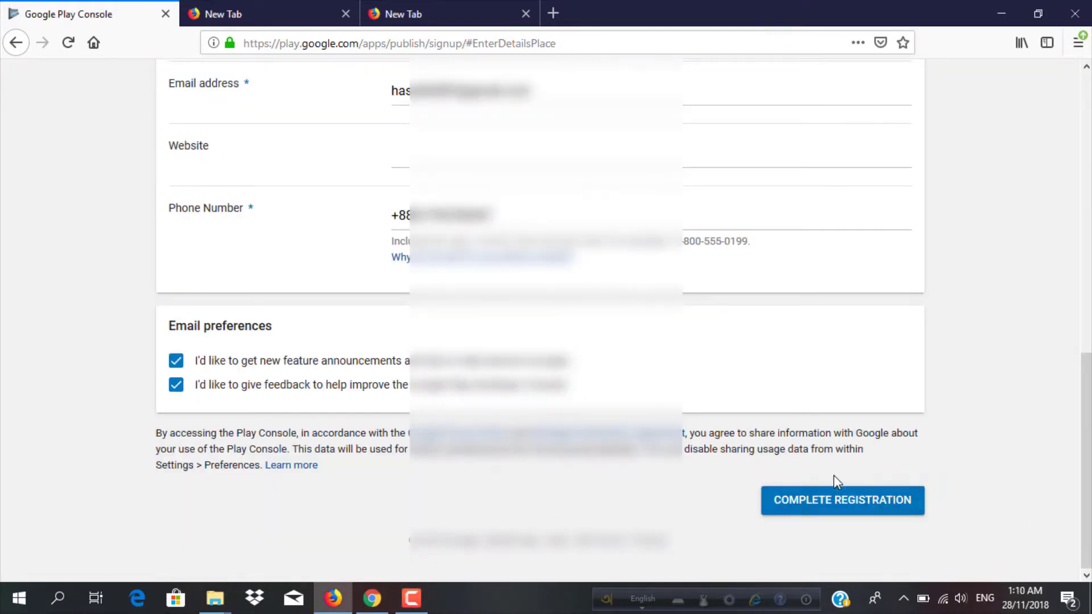
Check the filled-in developer profile and email preferences, and complete the registration
scroll(834, 476, "up", 6)
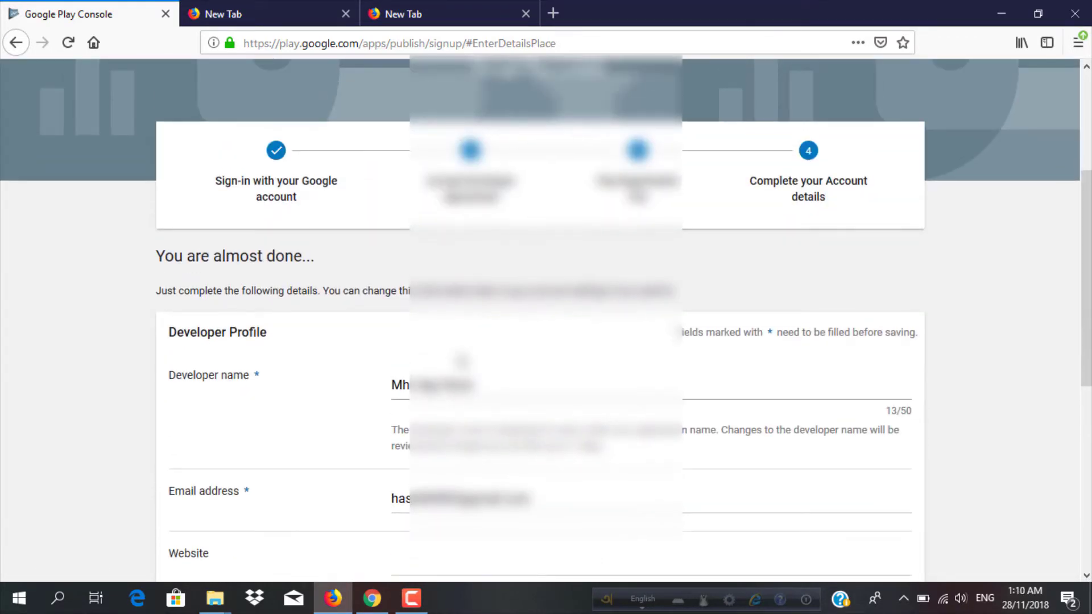
scroll(546, 318, "down", 7)
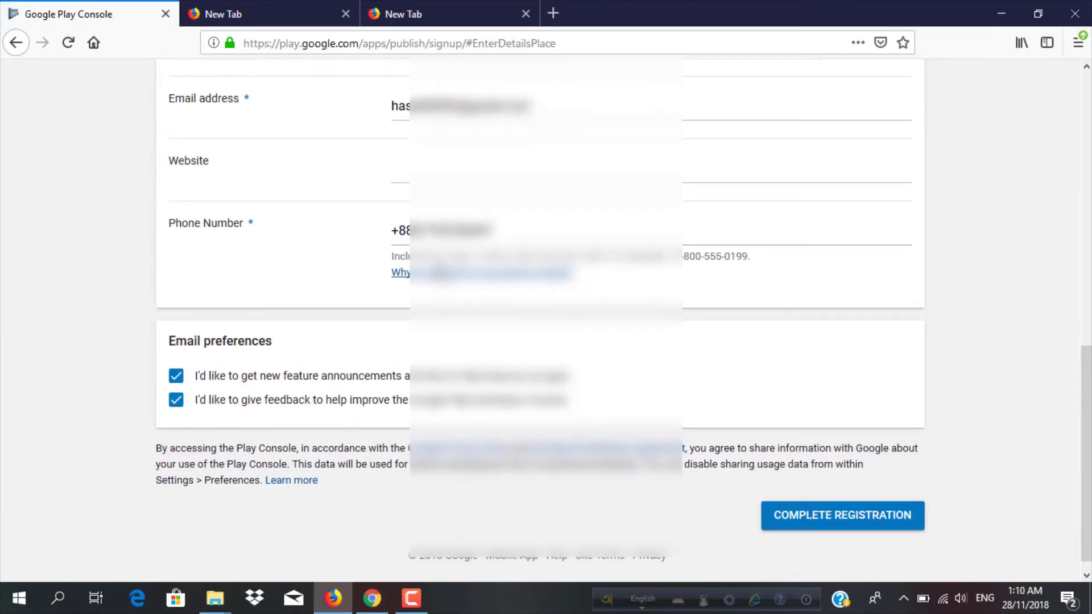
scroll(854, 456, "up", 3)
scroll(855, 457, "down", 3)
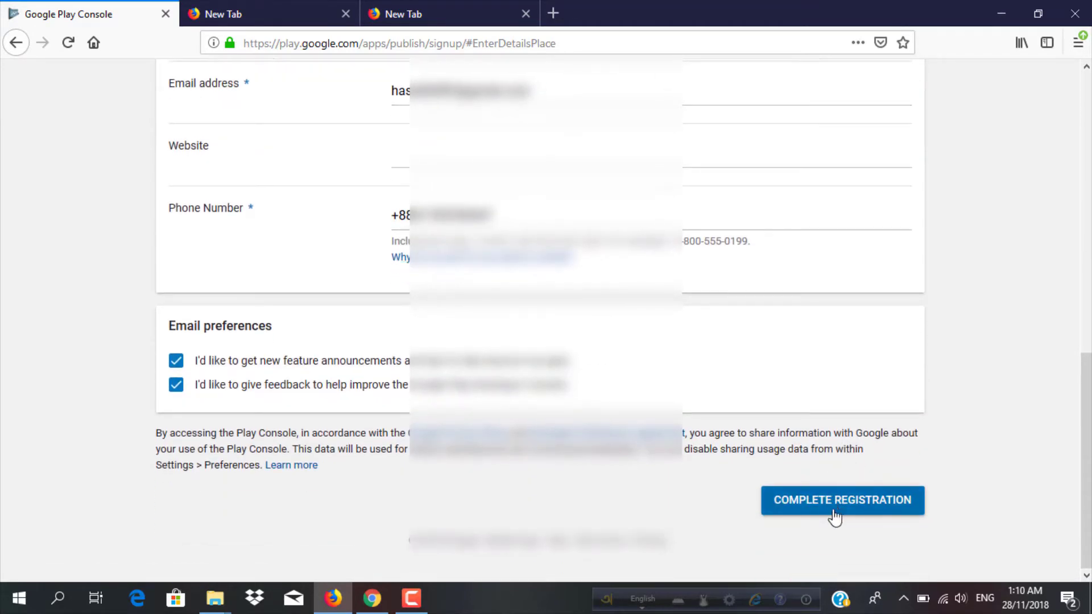
left_click(851, 505)
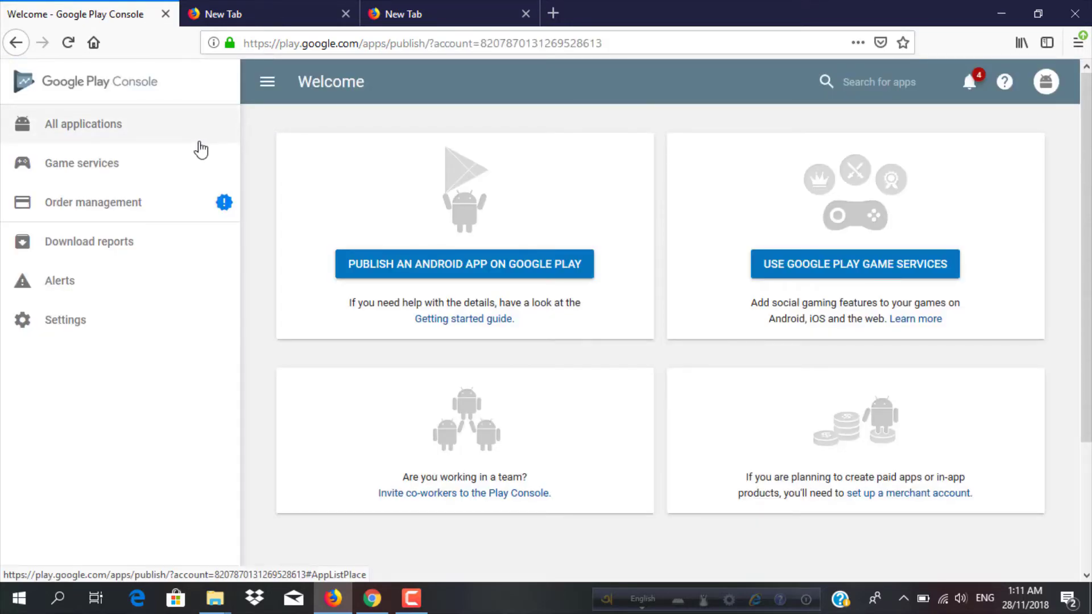
Look over the console's Welcome page, open Order management, and check the notifications
scroll(201, 152, "down", 3)
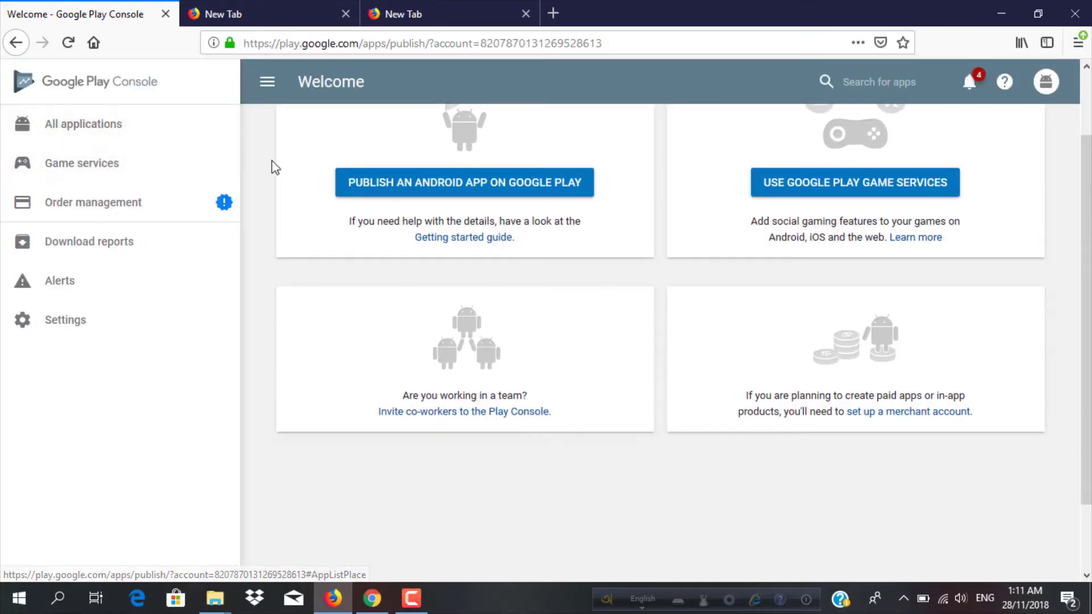
scroll(272, 168, "down", 3)
scroll(273, 172, "up", 3)
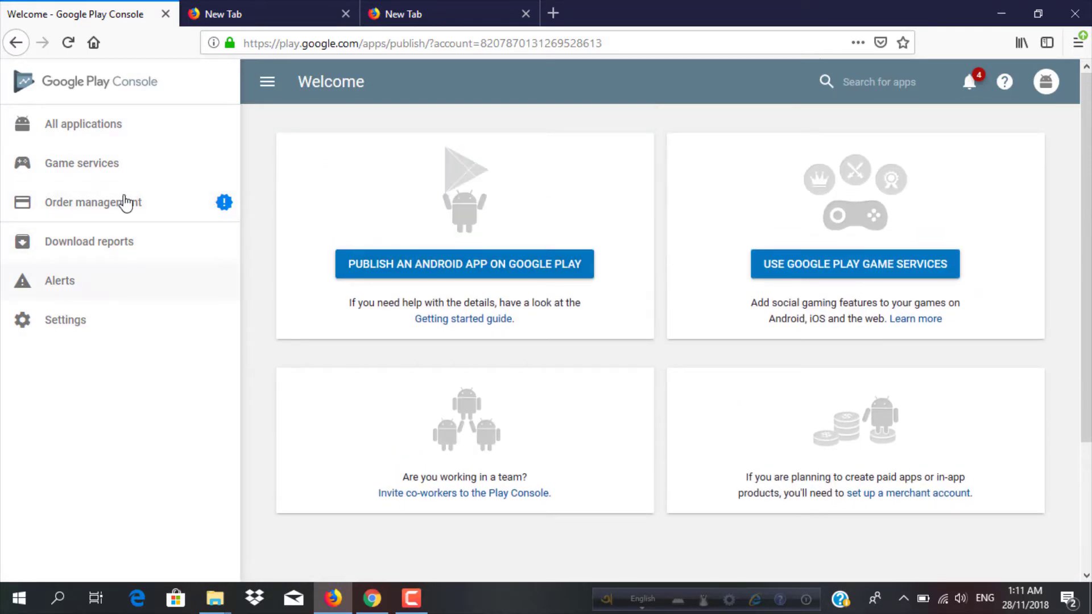
left_click(181, 210)
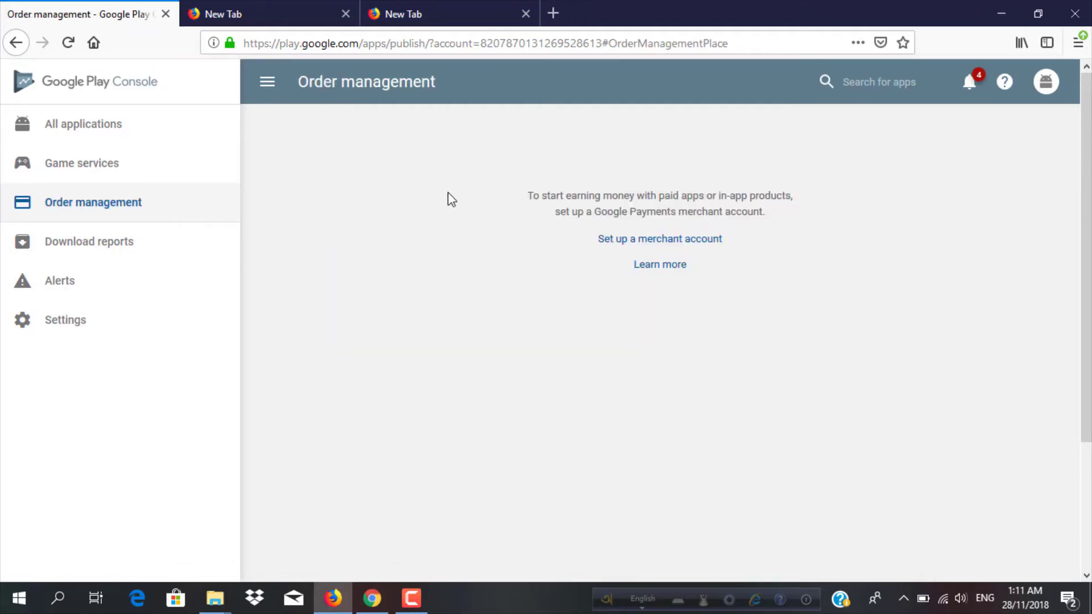
left_click(970, 81)
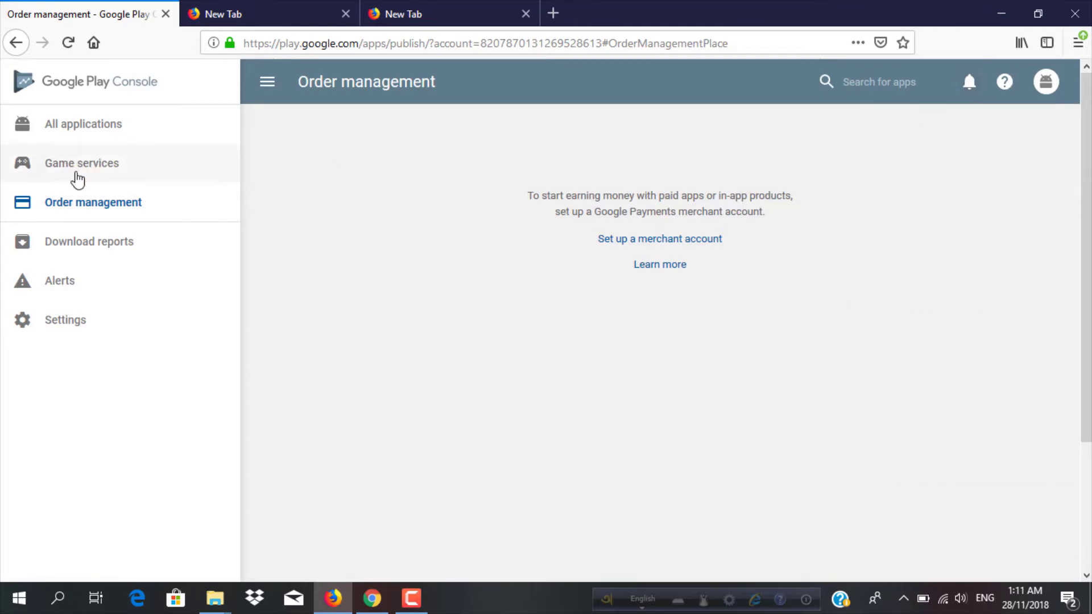
View the All applications page and return to the console's Welcome page to look over its options
left_click(61, 129)
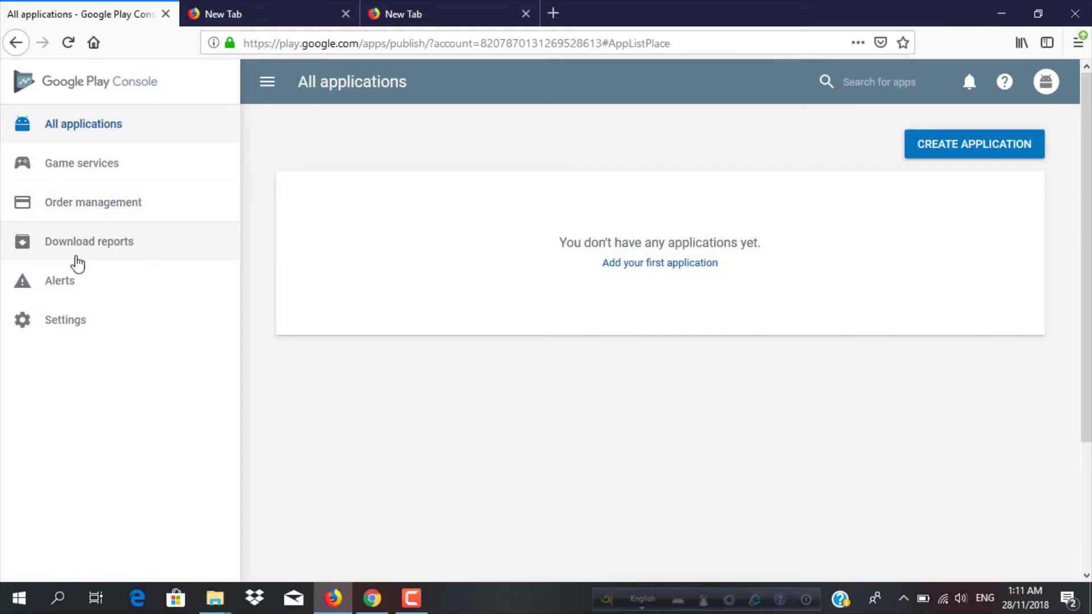
left_click(65, 88)
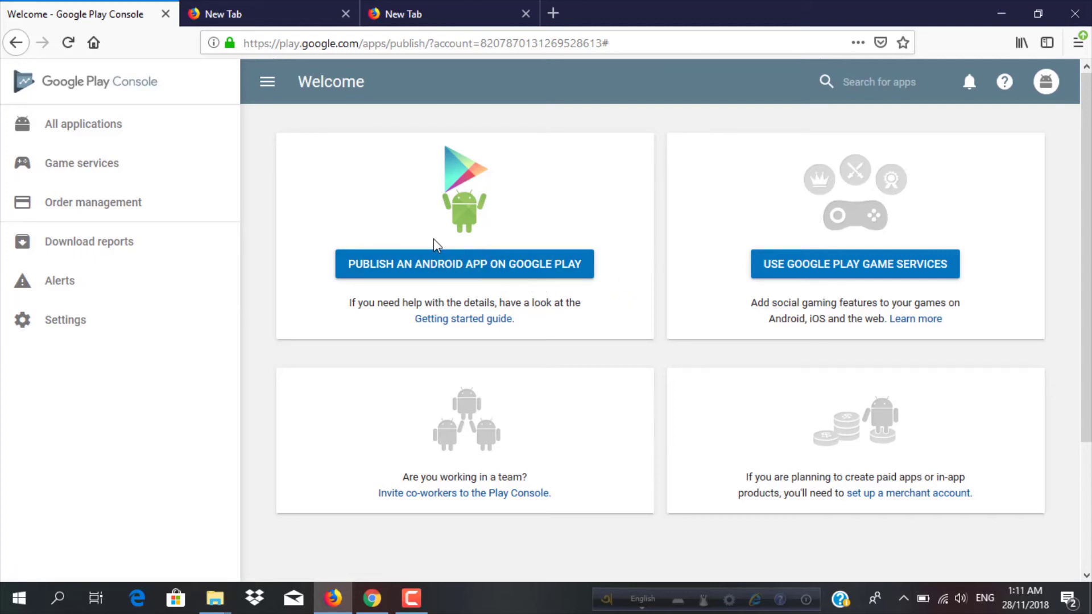
scroll(416, 238, "down", 2)
scroll(354, 237, "up", 2)
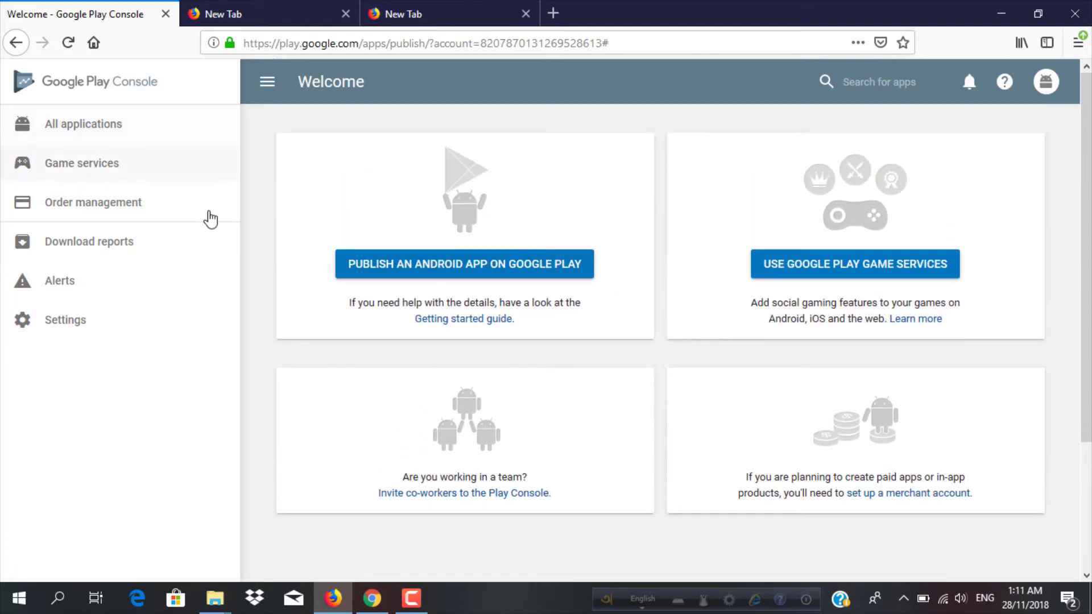